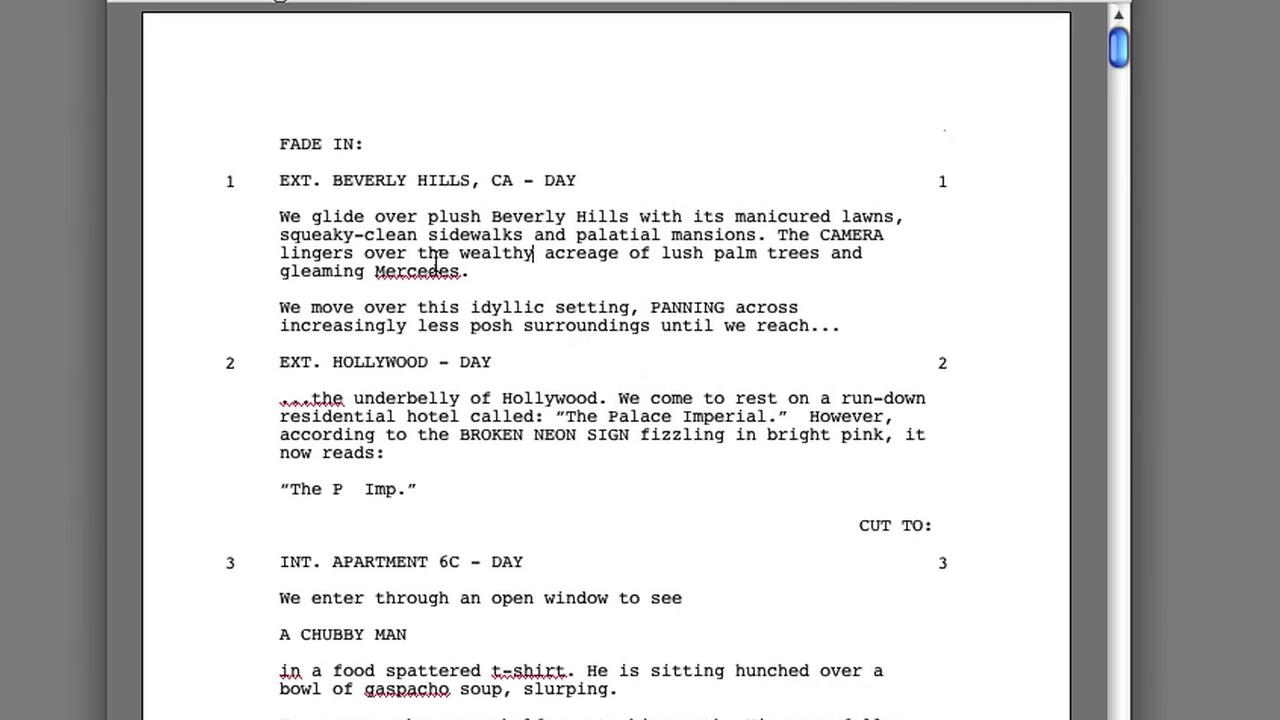
# Start a new screenplay with scene INT. HOUSE - DAY and action 'This is a white house.'
pyautogui.press('super+n')
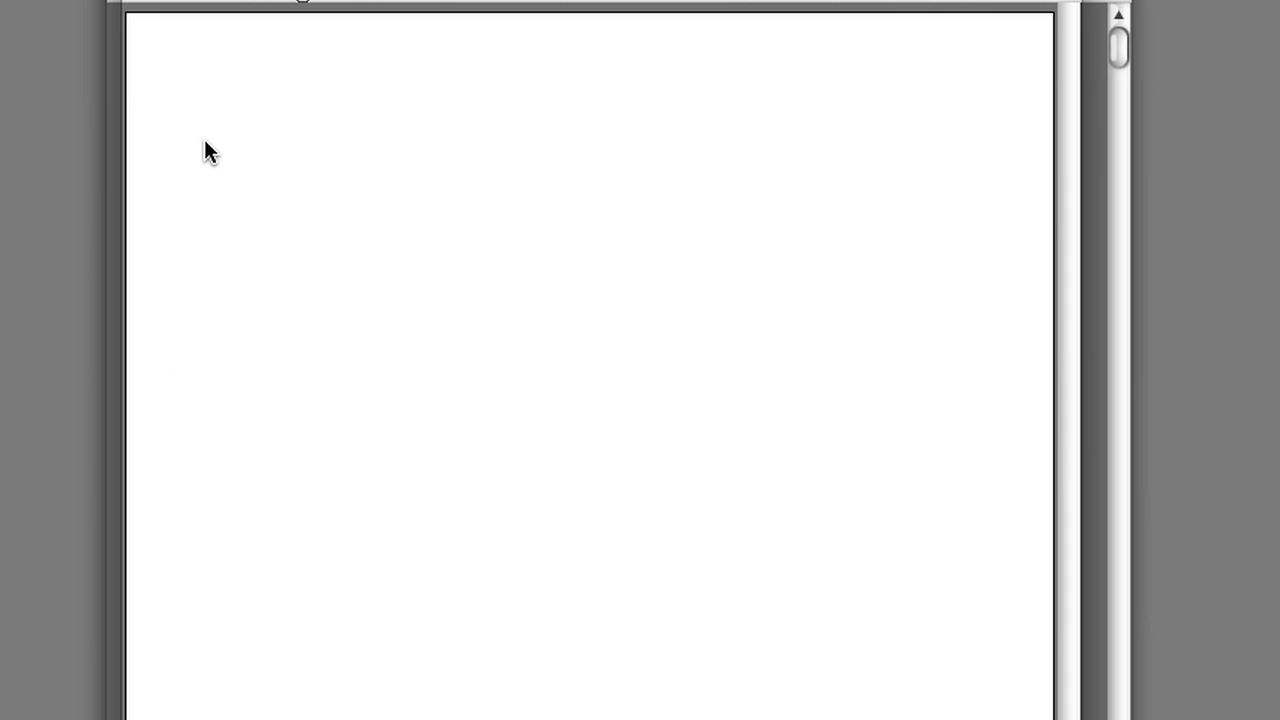
pyautogui.write('INT. HOUSE - DAY')
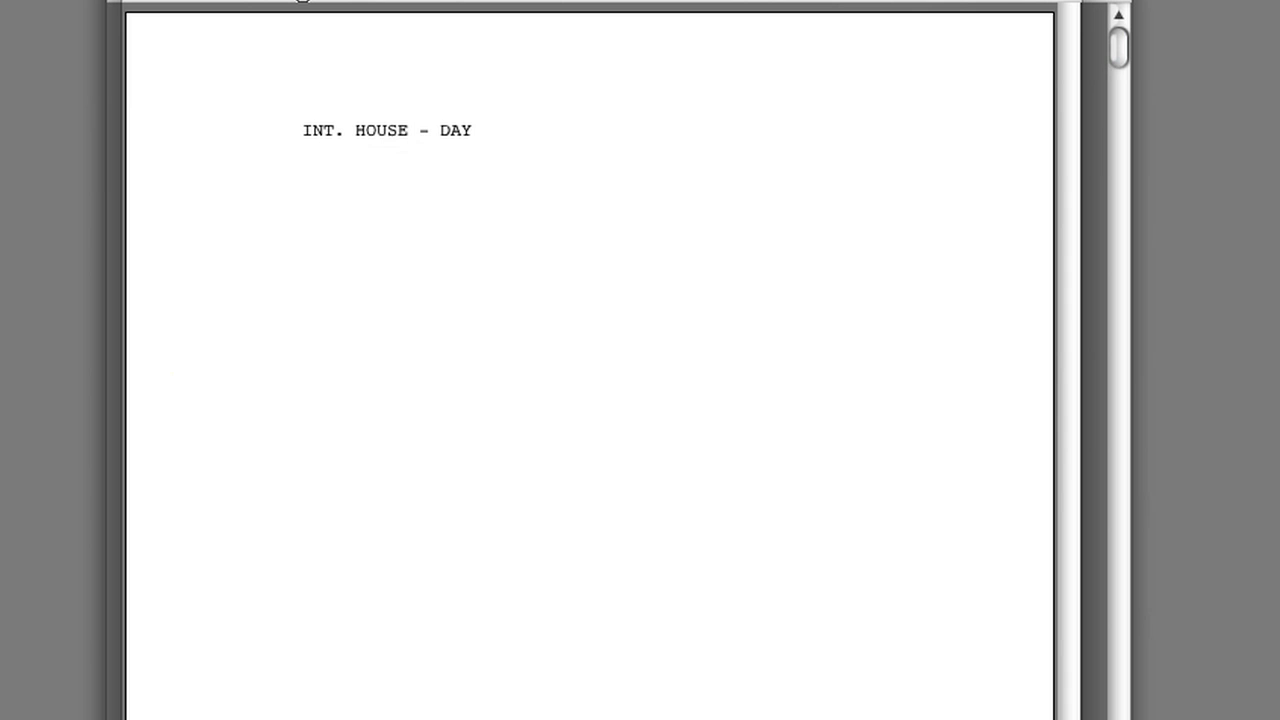
pyautogui.press('Return')
pyautogui.write('This is a white house.')
# Add a second scene, EXT. BEACH - DAY, with the action line 'Etc.'
pyautogui.press('Return')
pyautogui.write('Ext. BEACH - DAY')
pyautogui.press('Return')
pyautogui.write('Etc.')
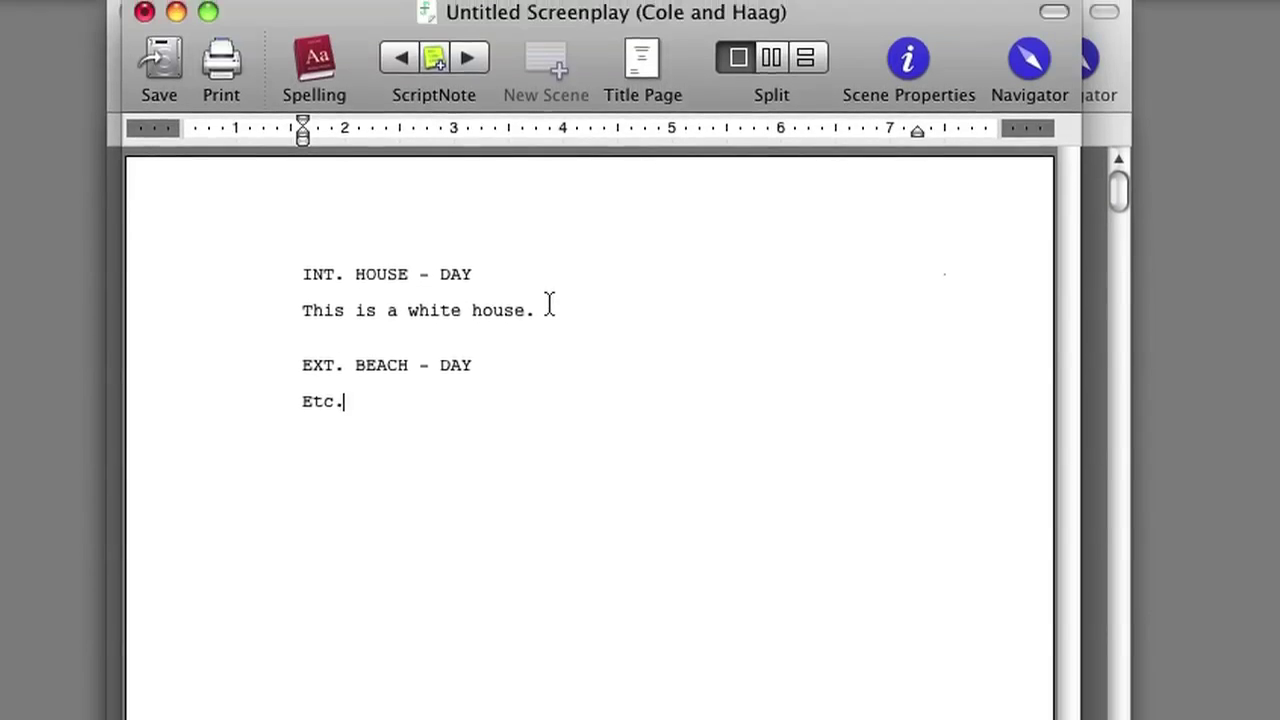
# Number the new script's scenes 1 and 2 using Production > Scene Numbers with Number/Renumber
pyautogui.click(478, 24)
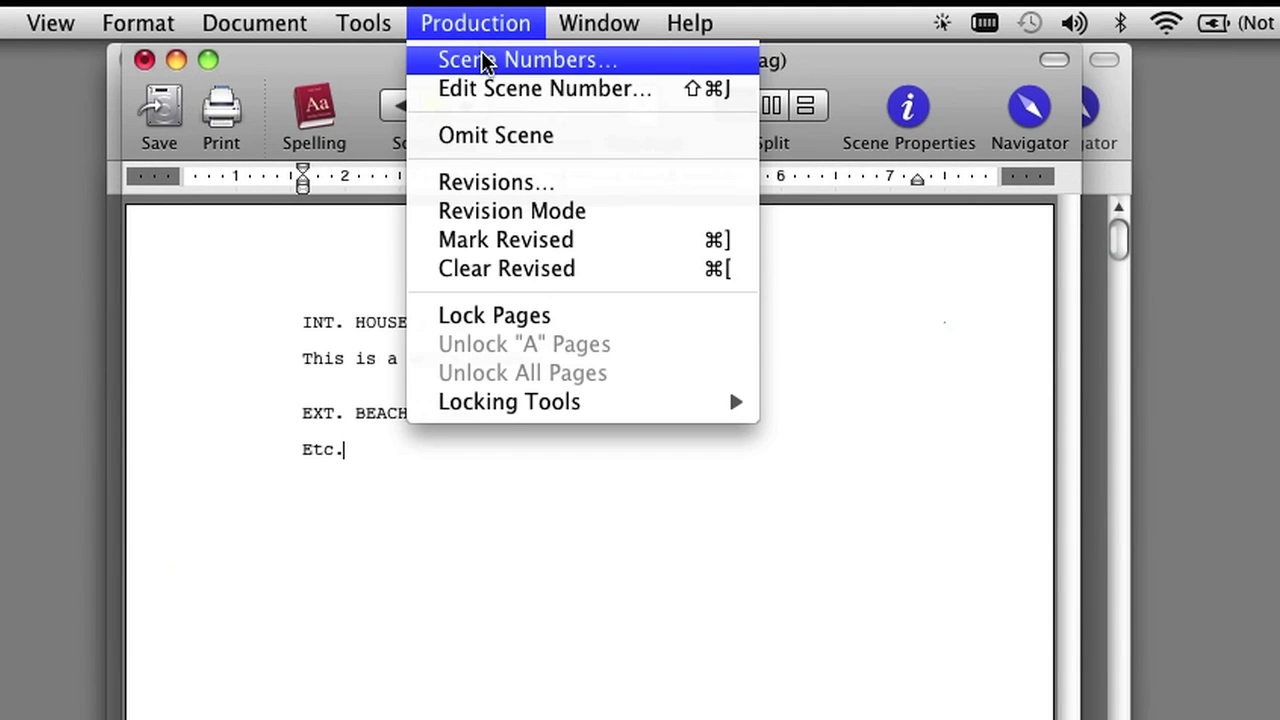
pyautogui.click(483, 60)
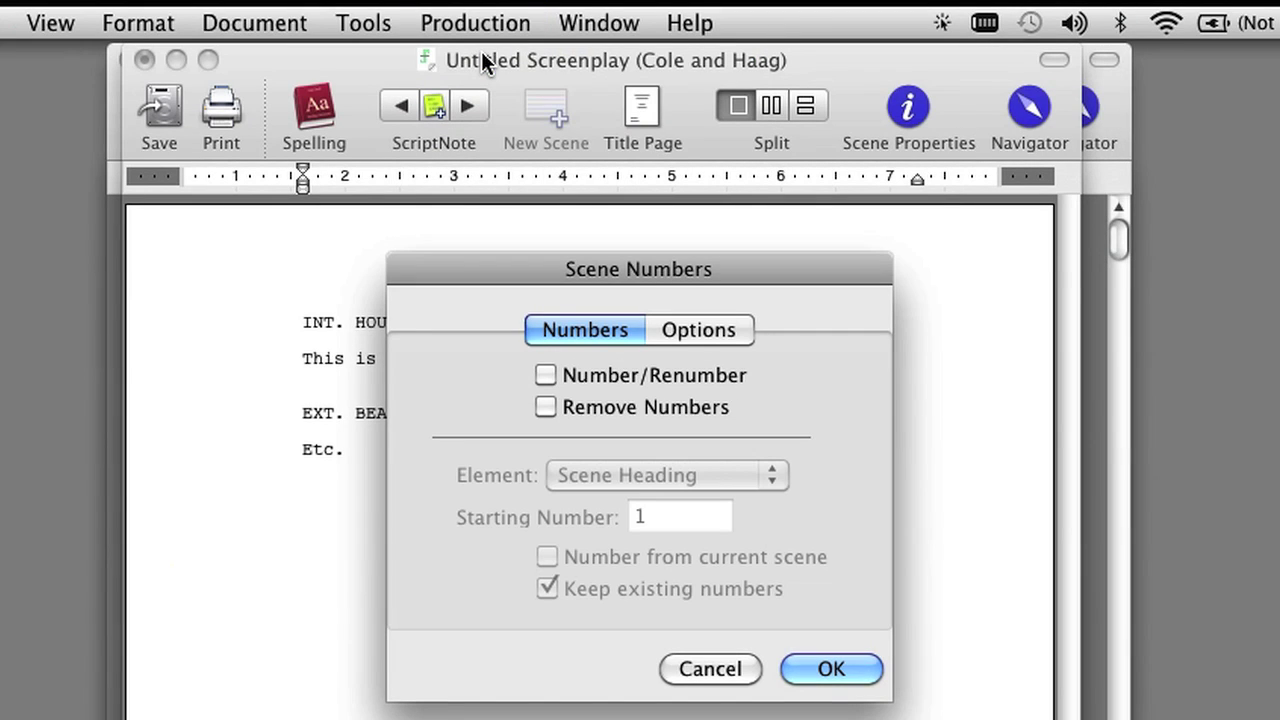
pyautogui.click(545, 375)
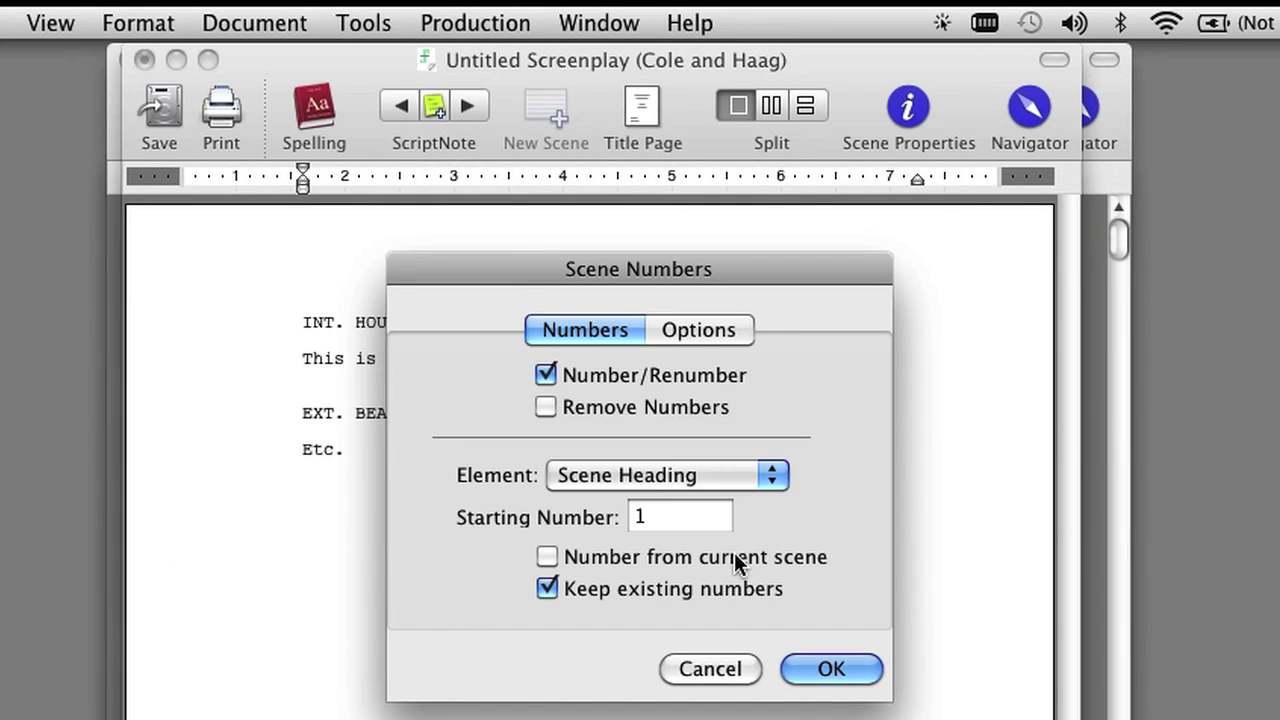
pyautogui.click(850, 671)
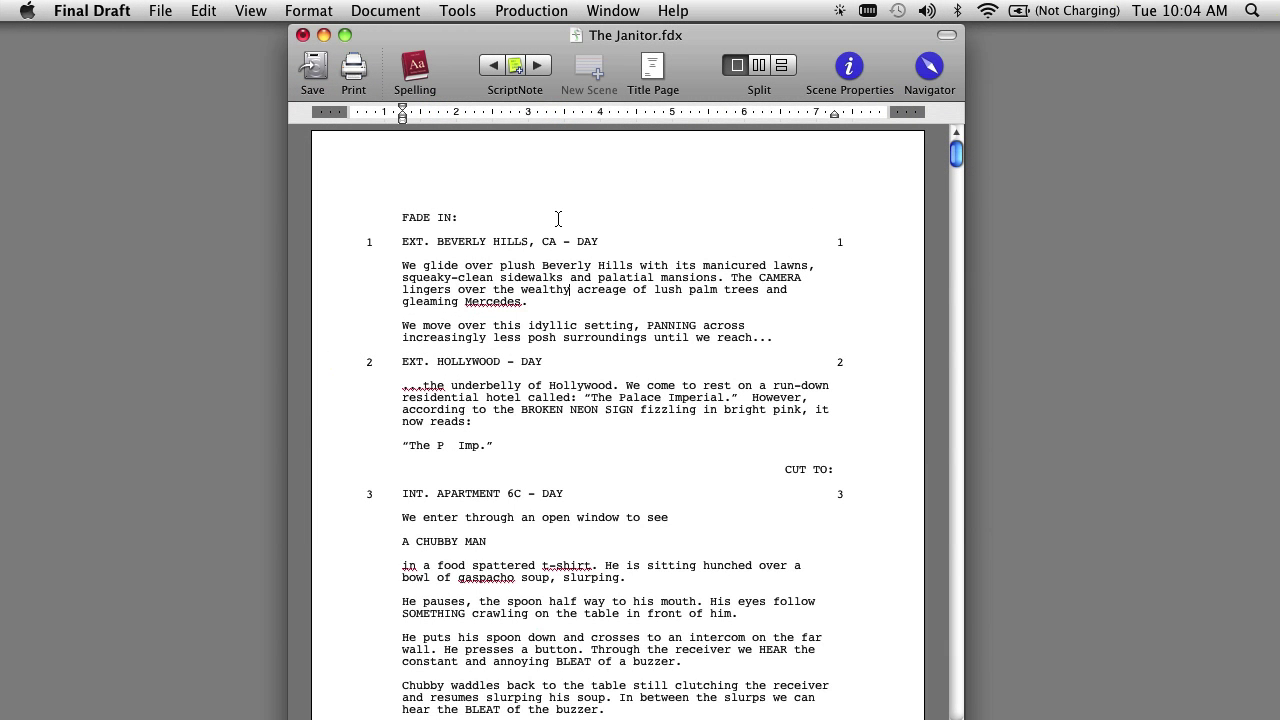
# Move through The Janitor to scene 6, INT. BASEMENT APARTMENT - DAY, and Barney's dialogue, leaving the text unchanged
pyautogui.moveTo(406, 241); pyautogui.dragTo(591, 212)
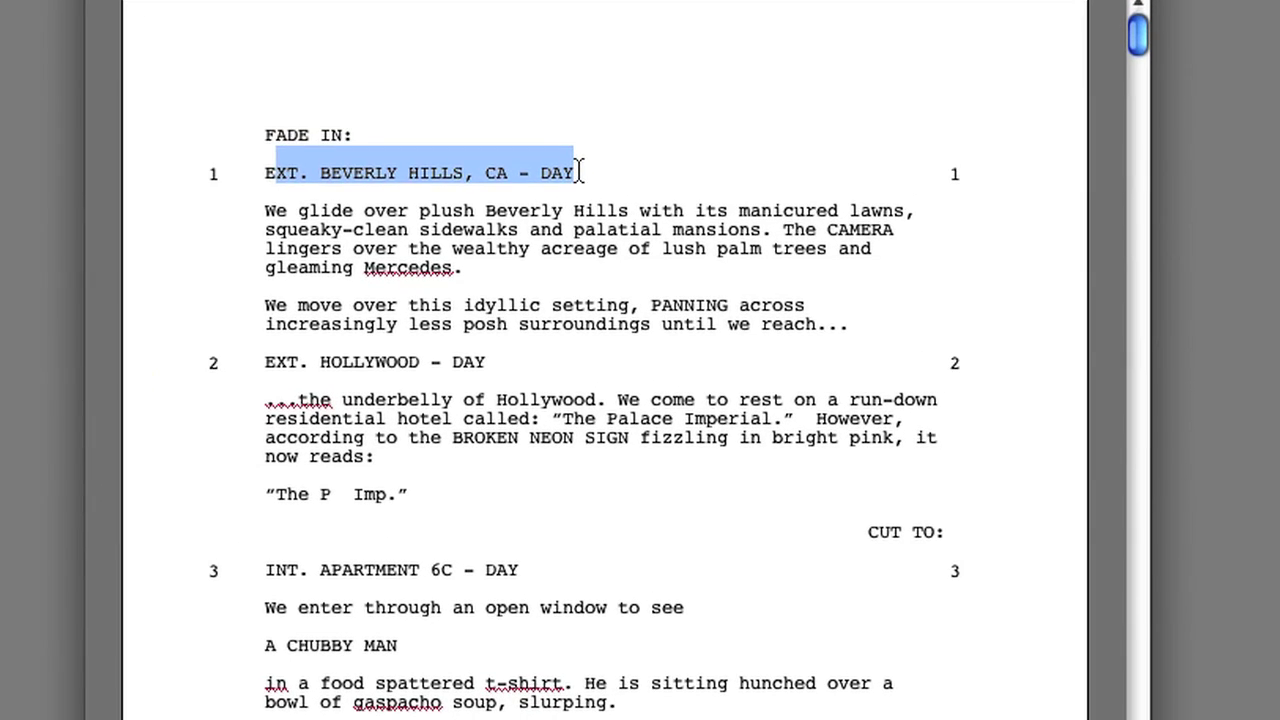
pyautogui.click(578, 172)
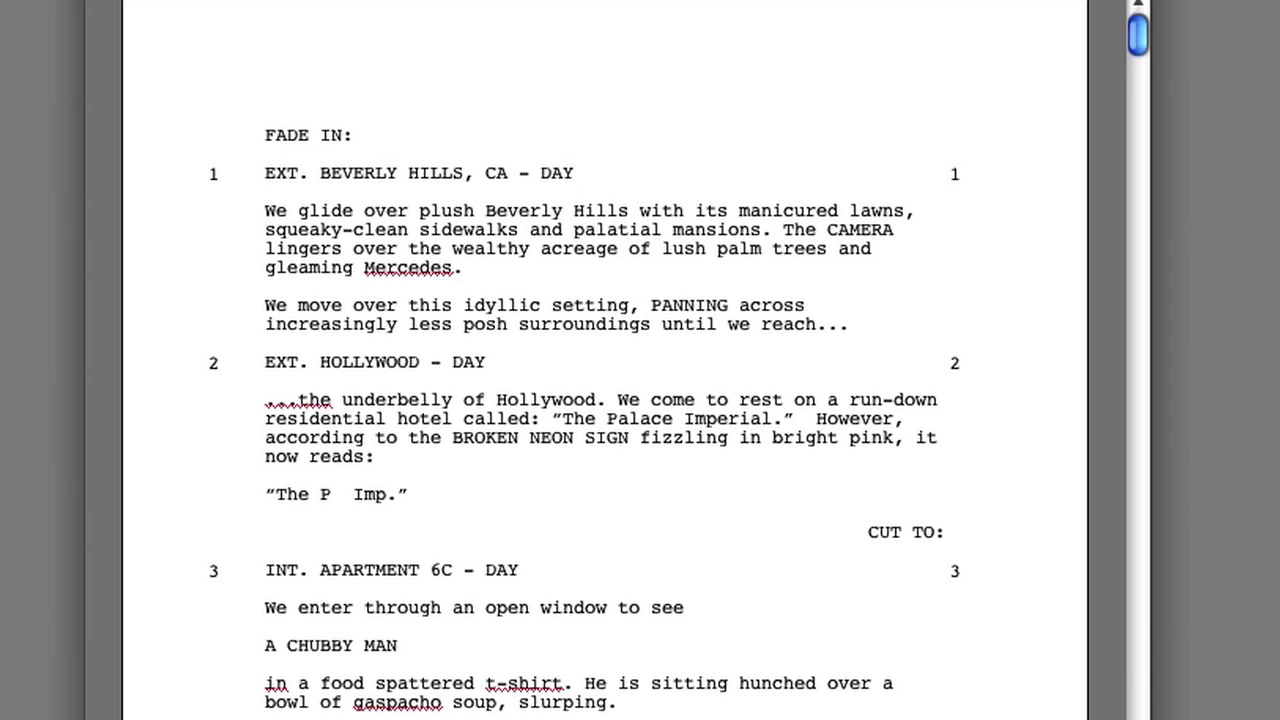
pyautogui.scroll(-10, 436, 712)
pyautogui.scroll(-12, 436, 712)
pyautogui.scroll(-10, 433, 712)
pyautogui.scroll(-5, 433, 710)
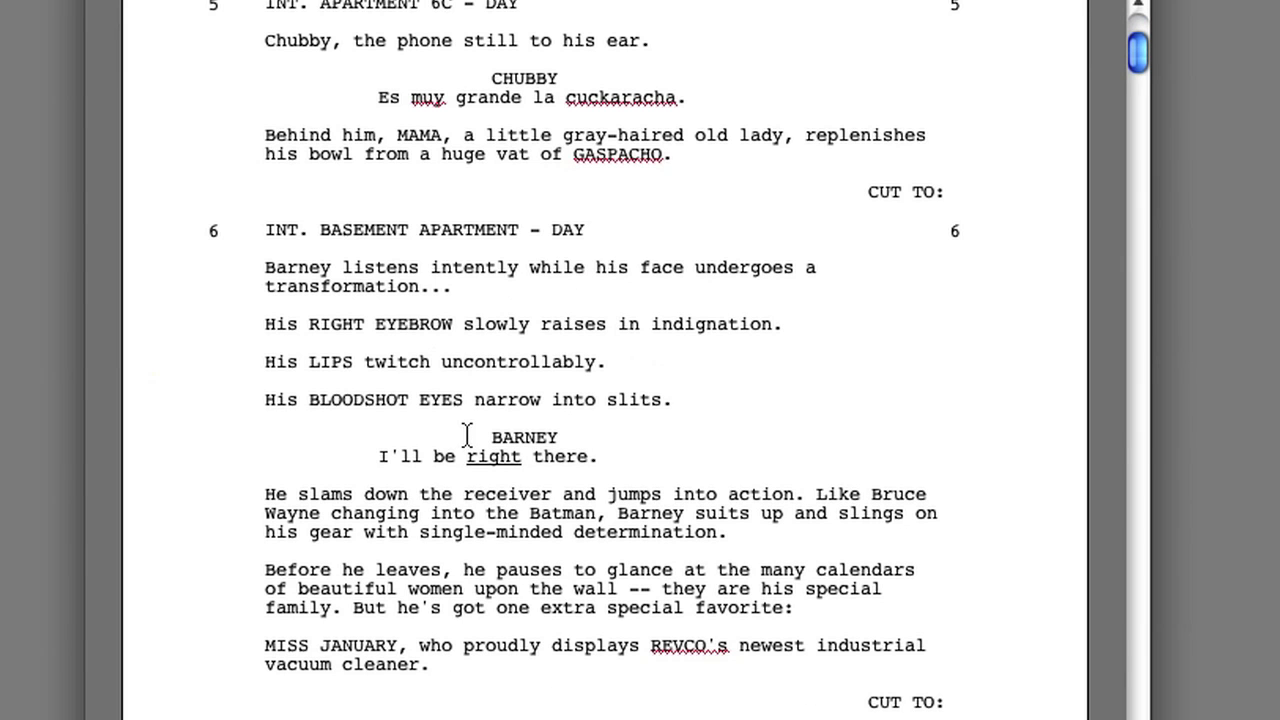
pyautogui.moveTo(469, 437); pyautogui.dragTo(668, 440)
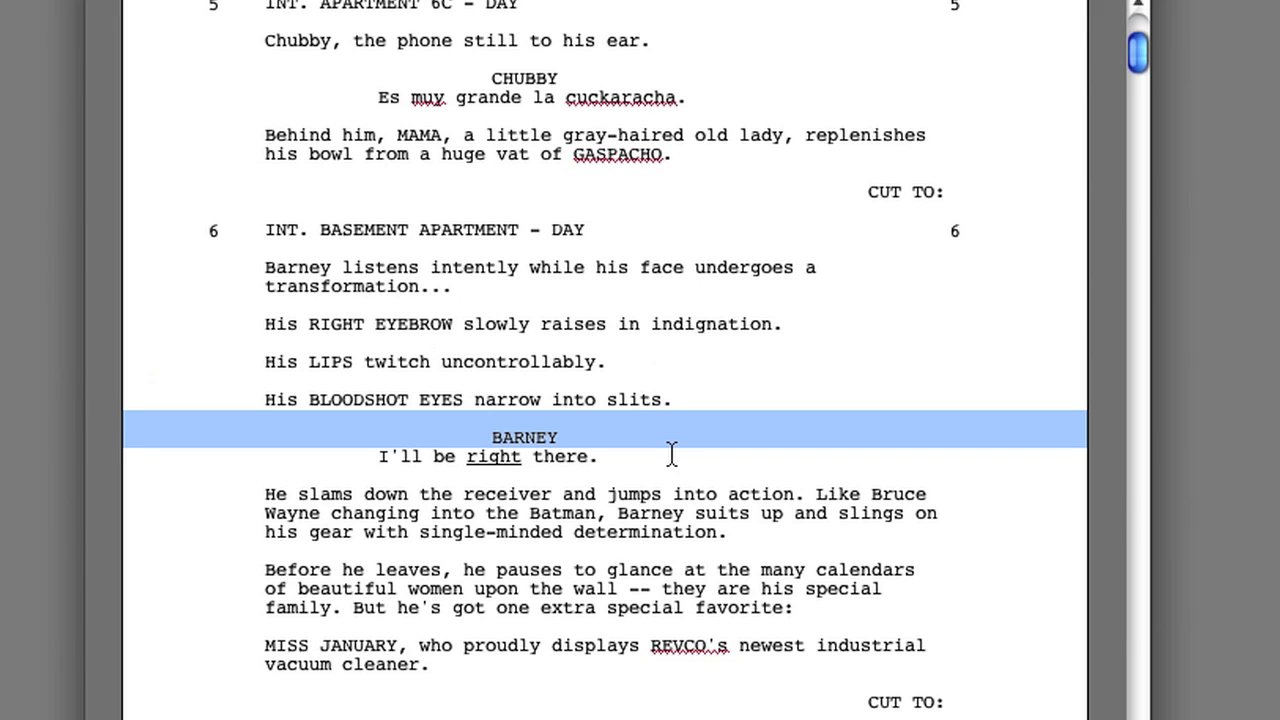
pyautogui.click(660, 514)
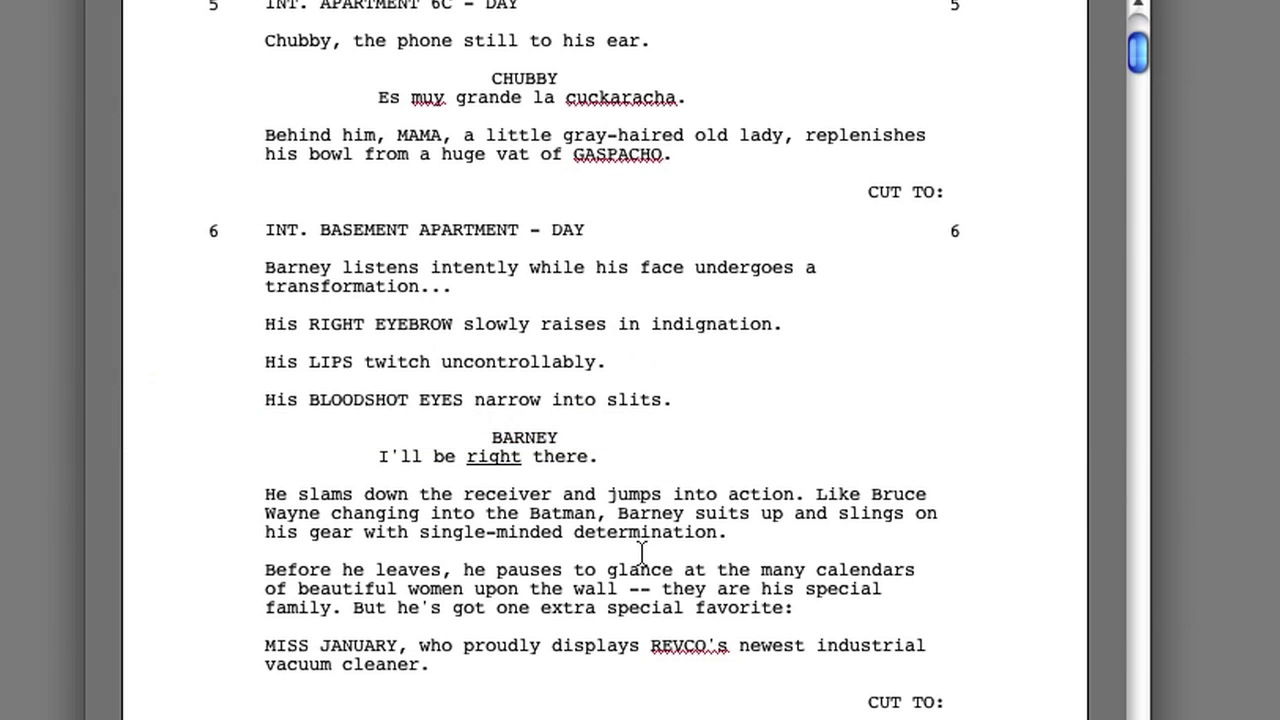
pyautogui.scroll(-3, 642, 552)
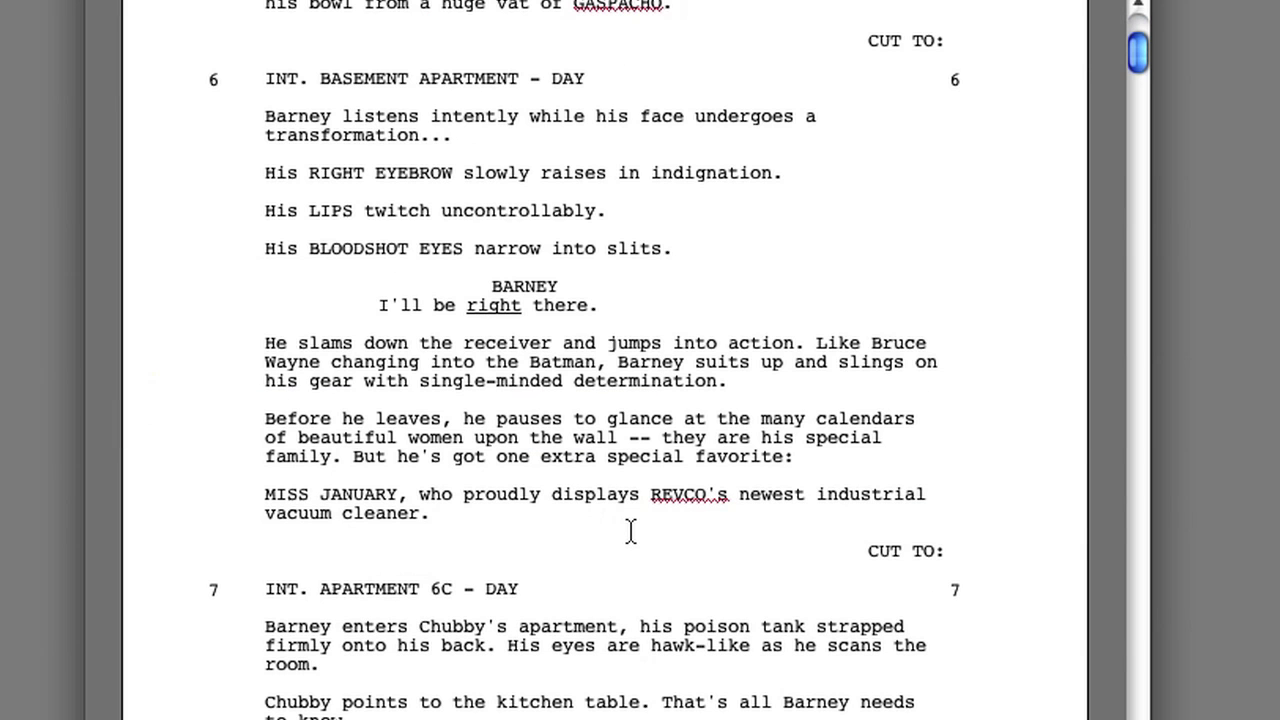
pyautogui.scroll(1, 631, 531)
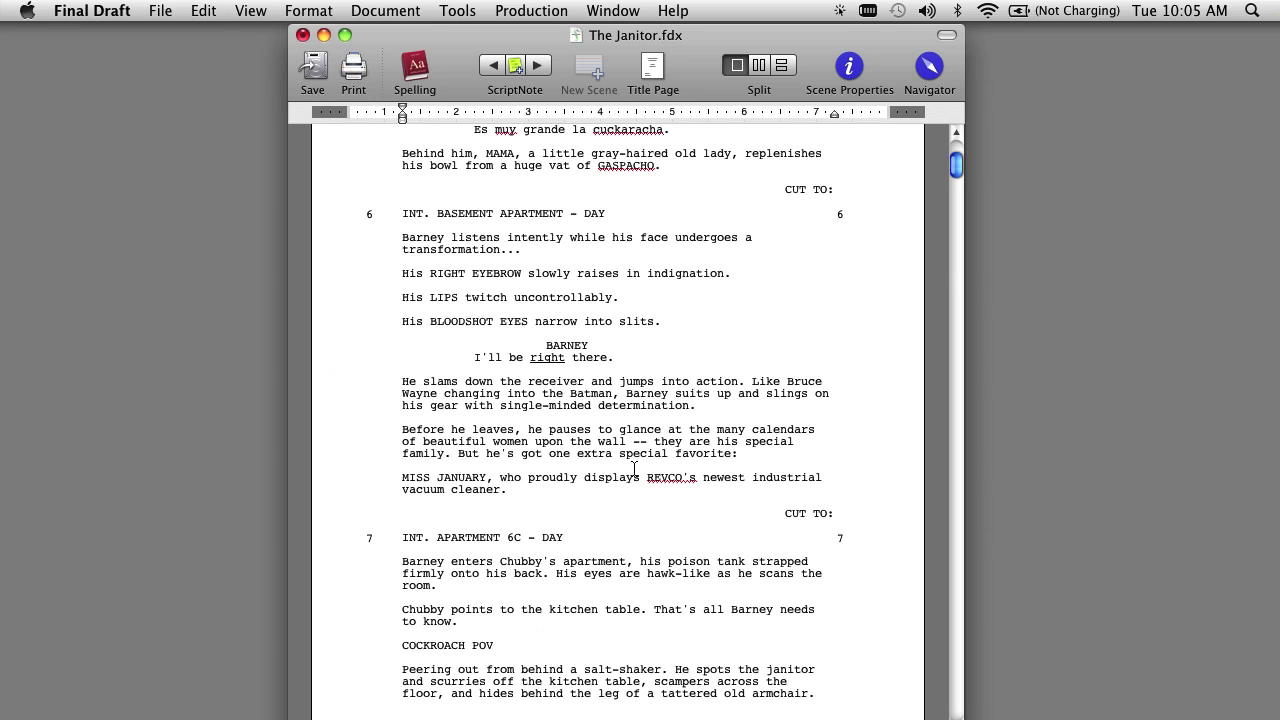
# Open the File > Export dialog, which proposes The Janitor.sex as the file name
pyautogui.click(162, 10)
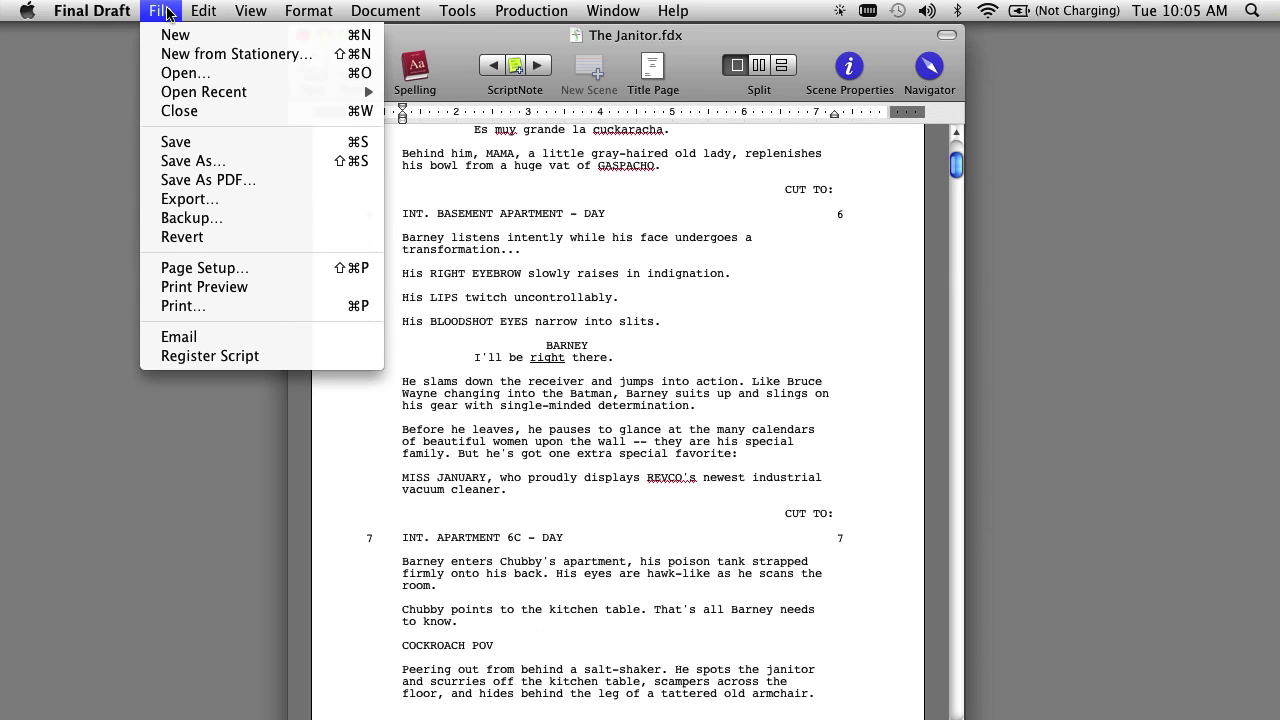
pyautogui.click(219, 203)
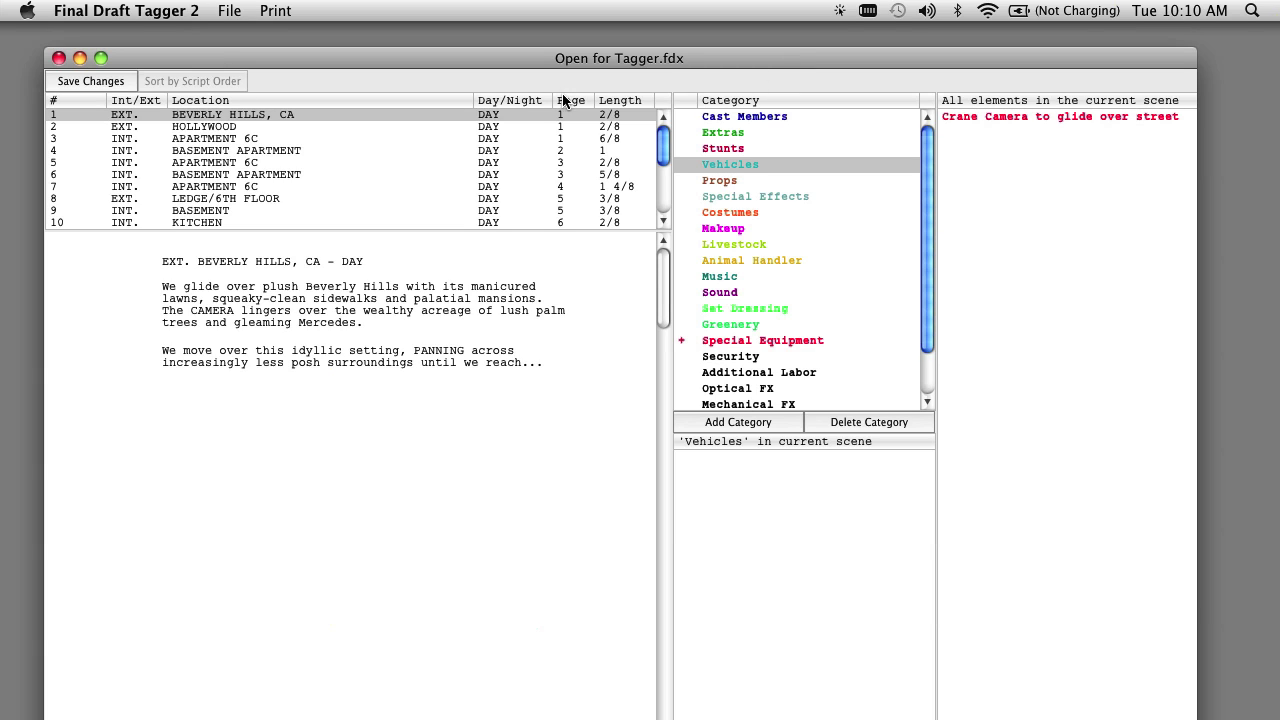
# Select scene 1, EXT. BEVERLY HILLS, CA, in Tagger's scene list to show its script
pyautogui.click(220, 117)
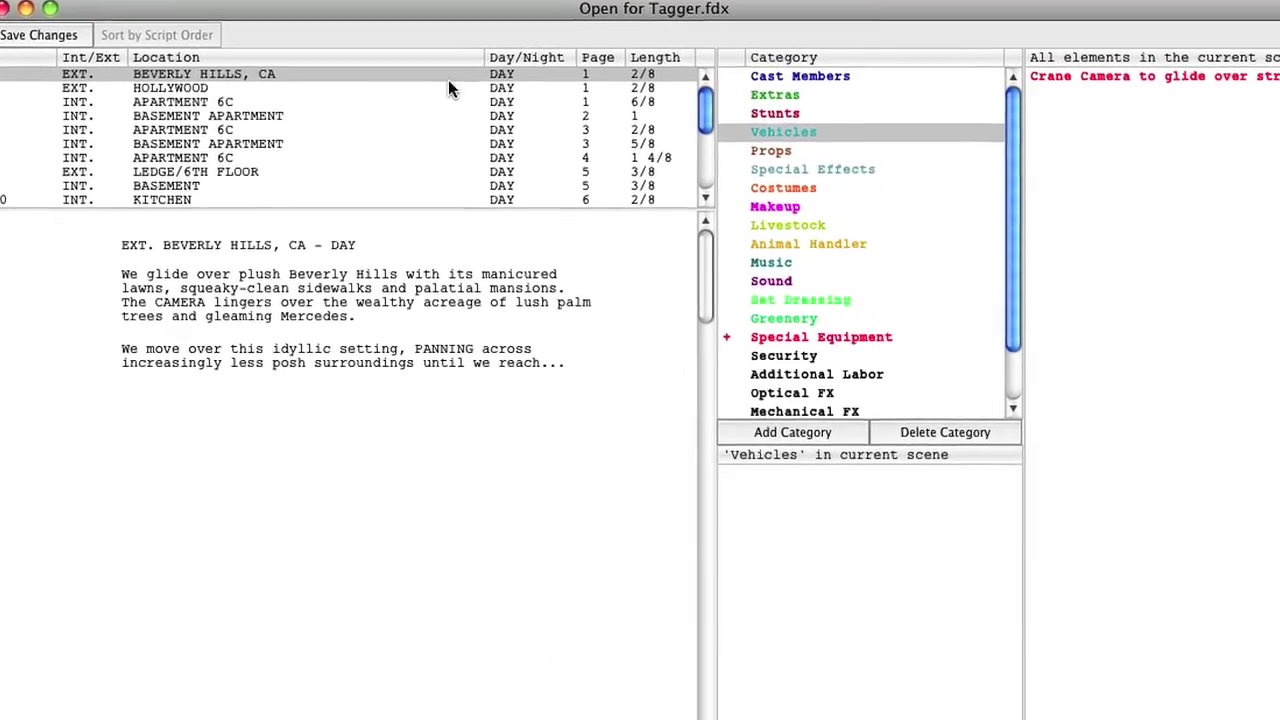
pyautogui.click(195, 86)
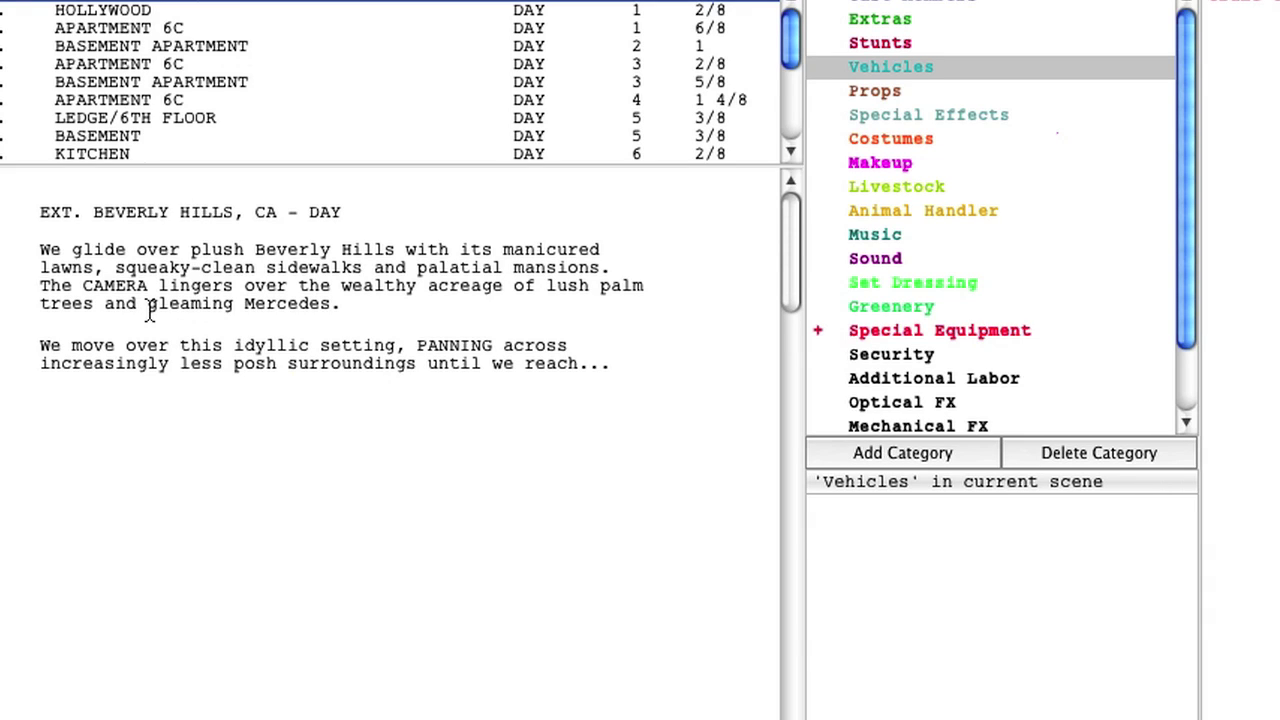
# Tag 'gleaming Mercedes' in scene 1 as a Vehicles element
pyautogui.moveTo(148, 310); pyautogui.dragTo(293, 313)
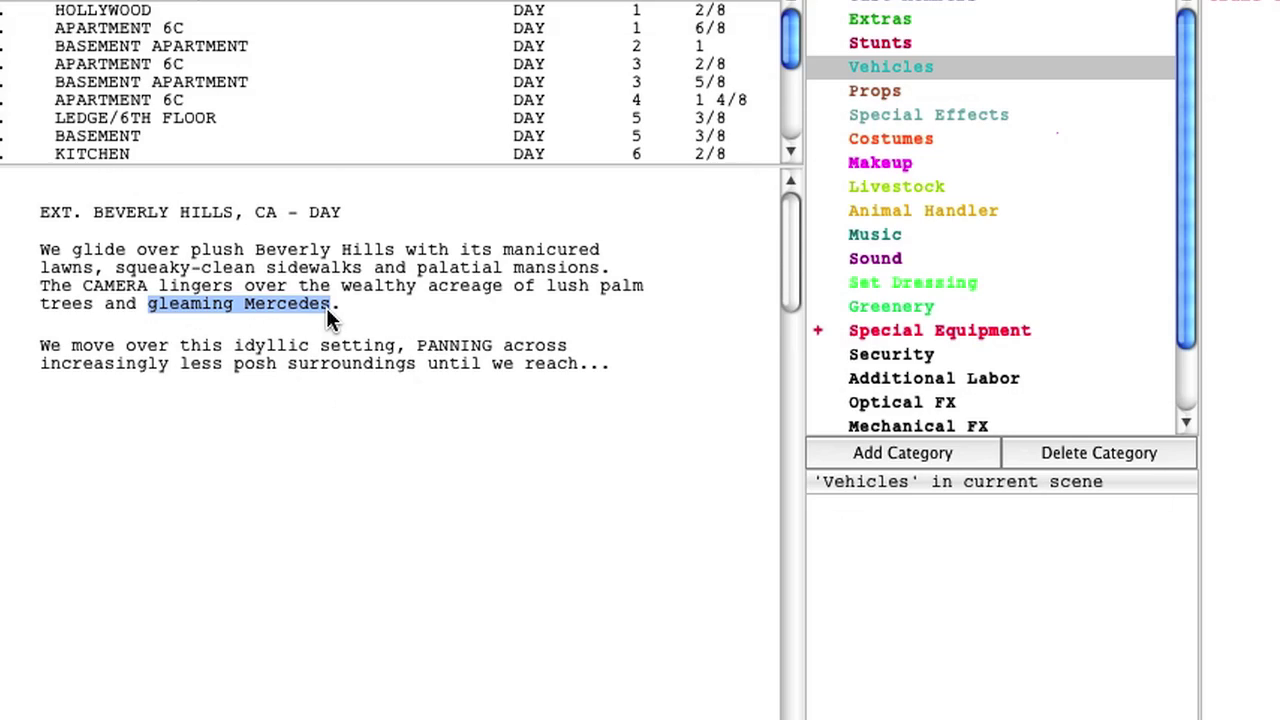
pyautogui.press('Return')
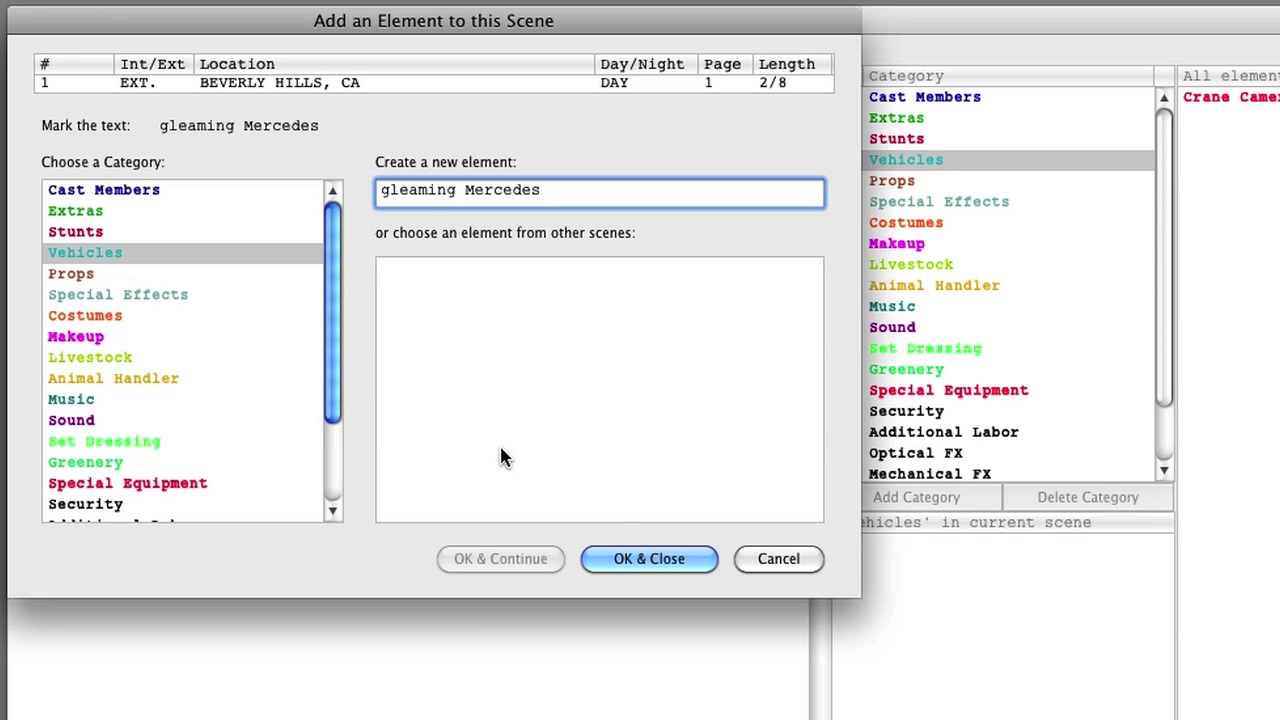
pyautogui.click(690, 559)
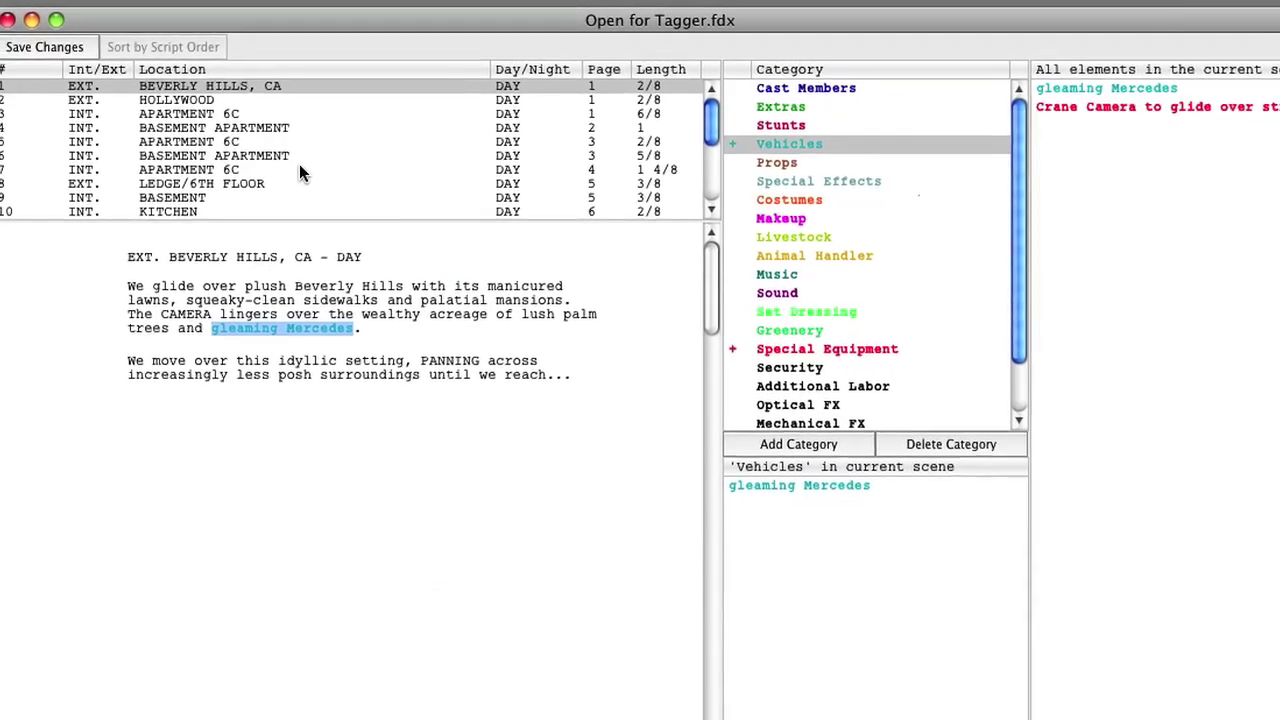
# Show scene 2 (HOLLYWOOD), then scene 3 (INT. APARTMENT 6C) with its tagged elements
pyautogui.click(160, 97)
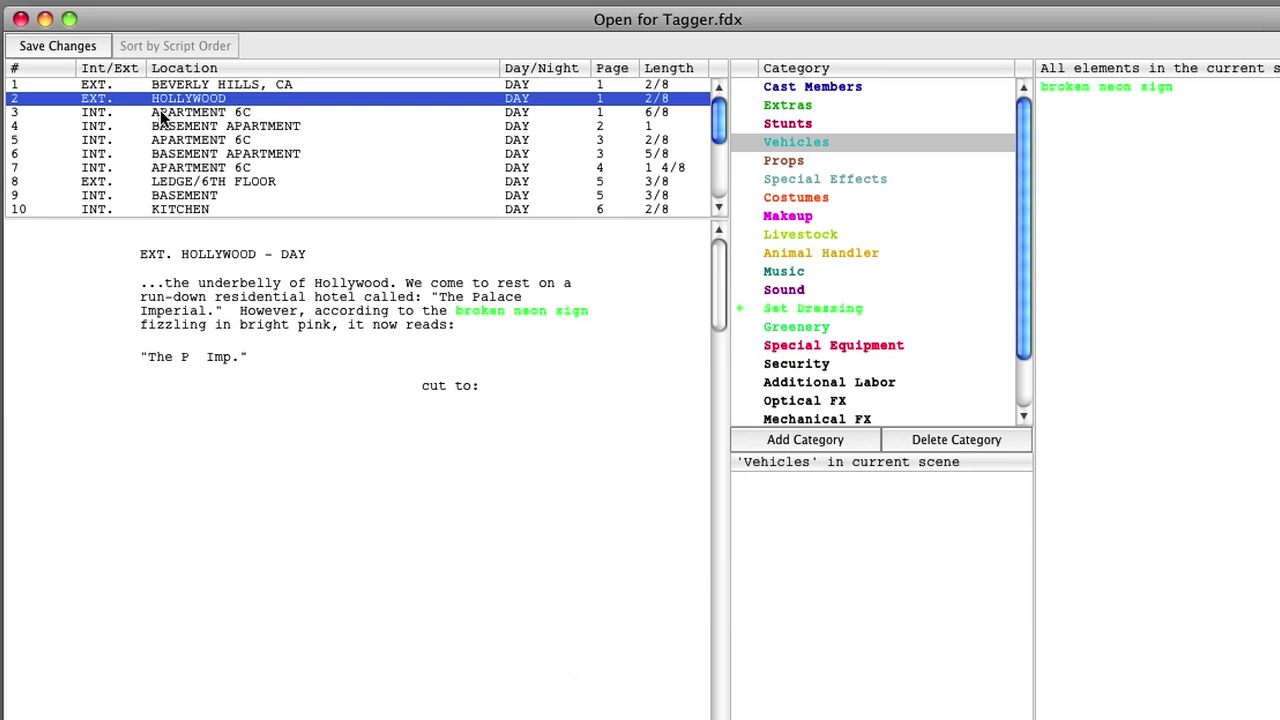
pyautogui.click(160, 111)
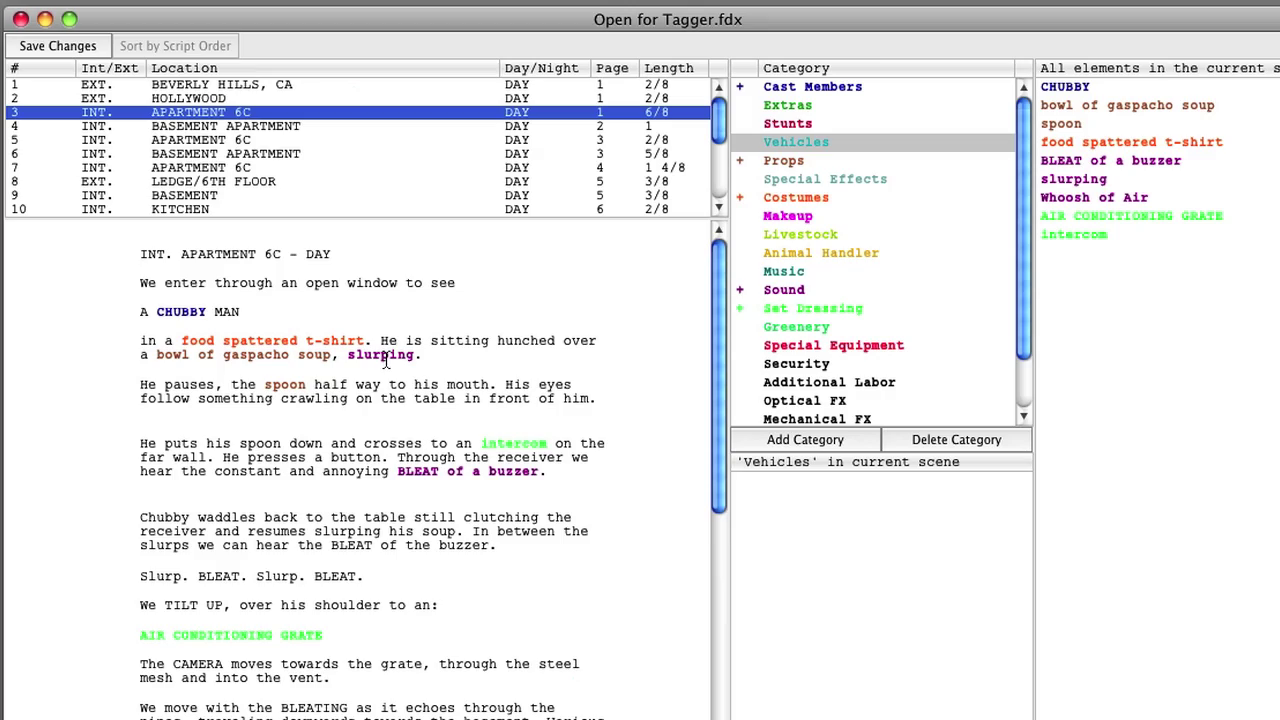
pyautogui.click(205, 0)
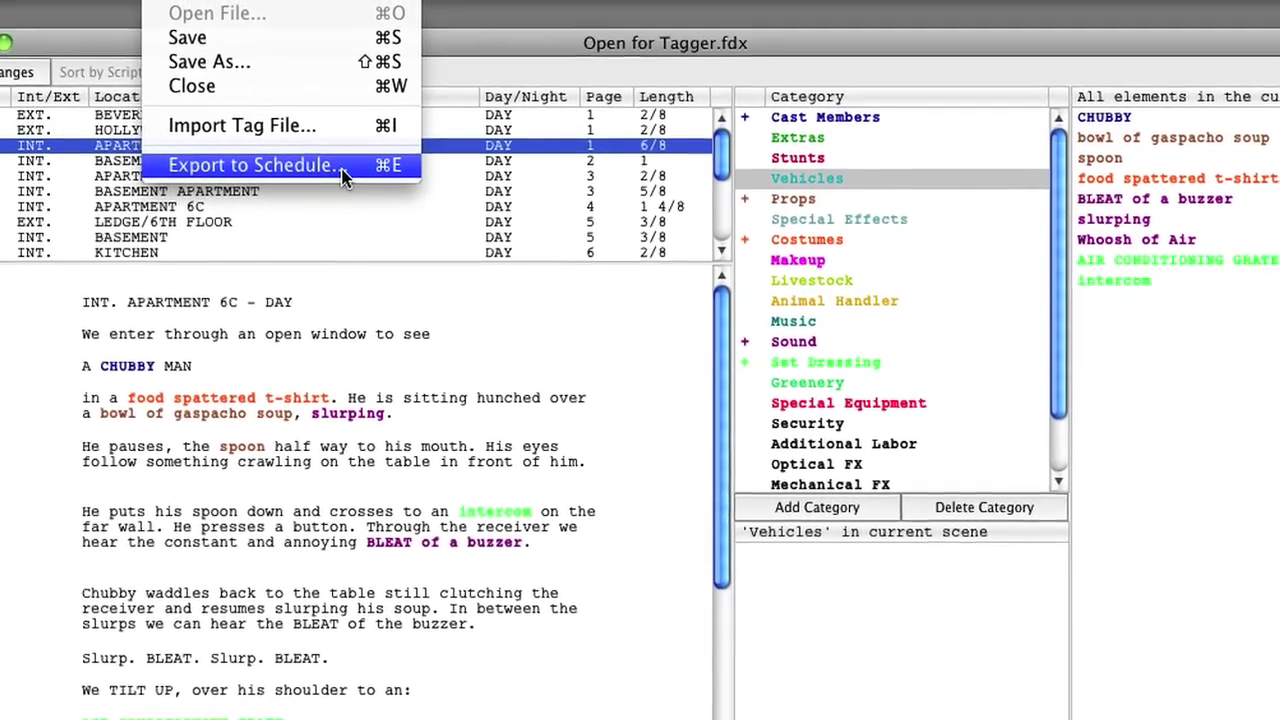
# Export the tagged breakdown using File > Export to Schedule
pyautogui.click(346, 157)
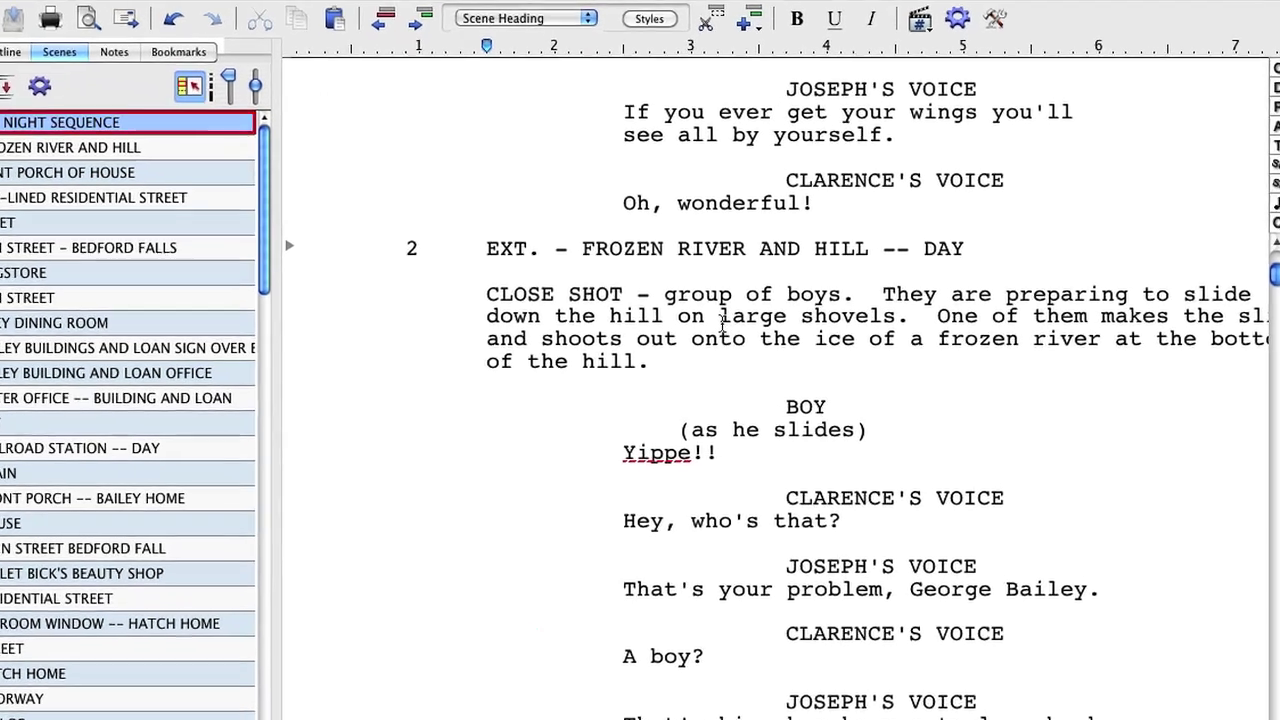
# Turn on Production > Breakdowns > Tagging Mode and select 'large shovels' for tagging
pyautogui.moveTo(709, 321); pyautogui.dragTo(940, 318)
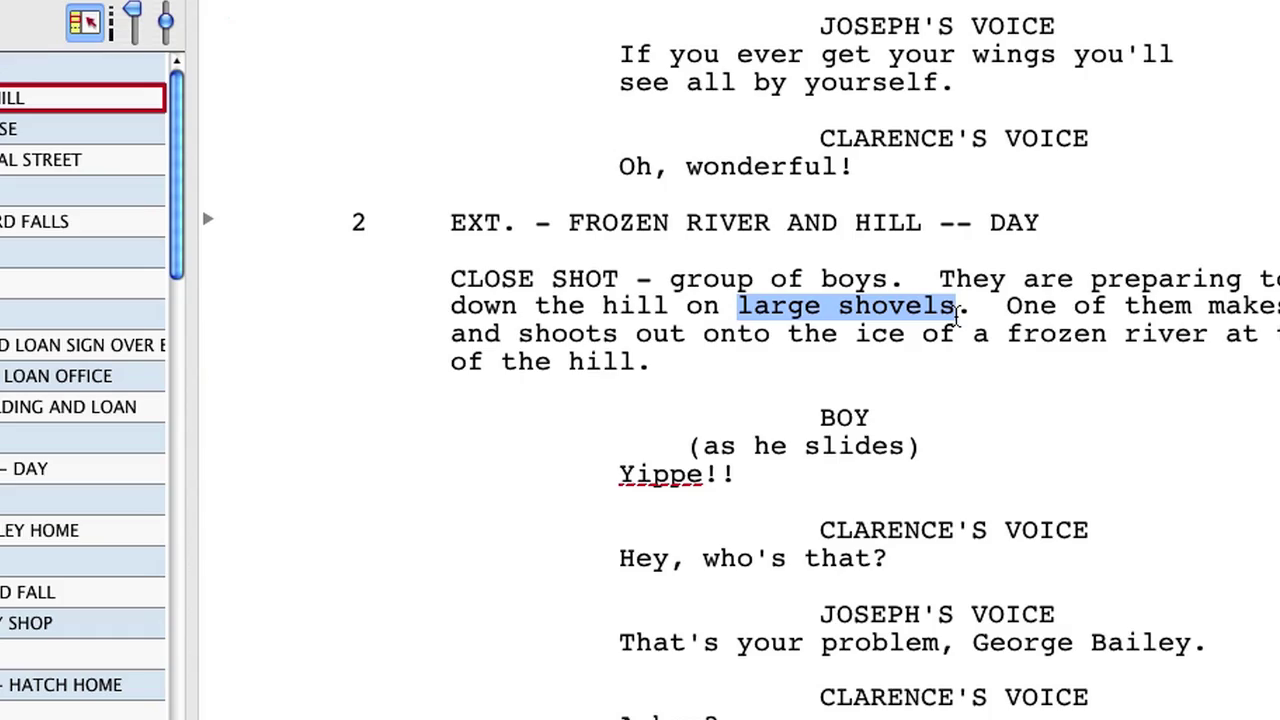
pyautogui.click(545, 14)
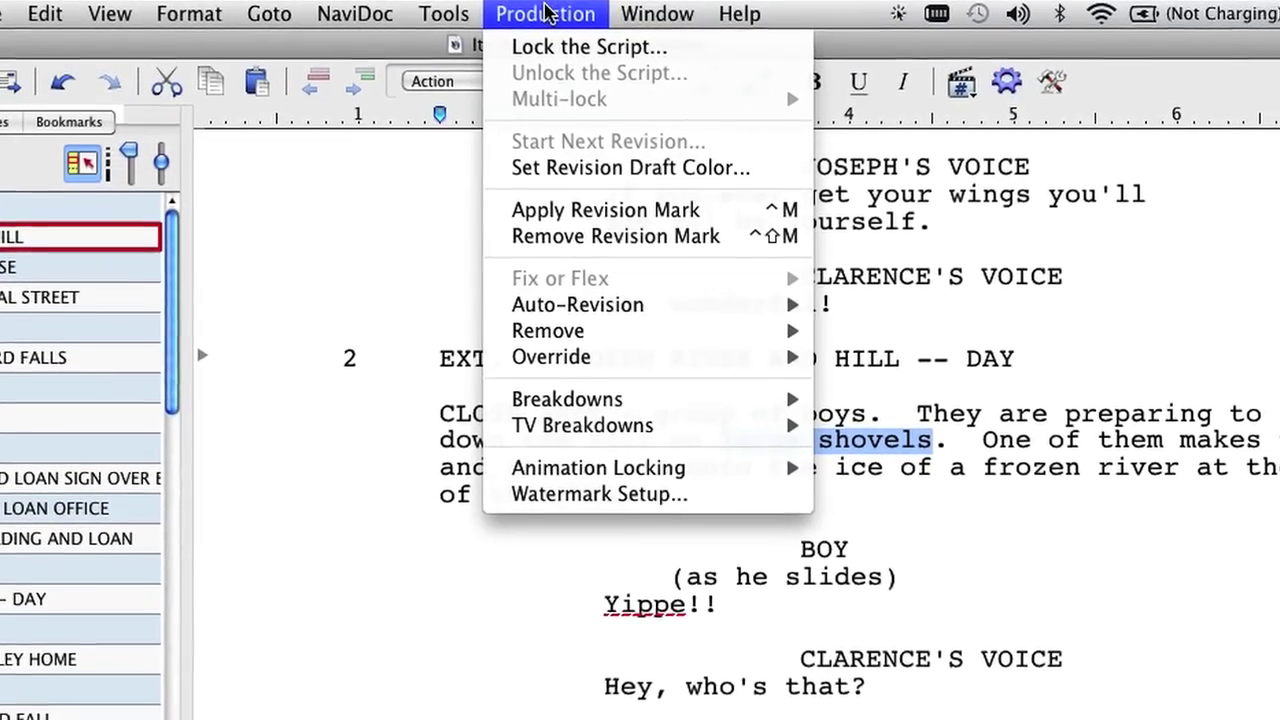
pyautogui.moveTo(583, 404)
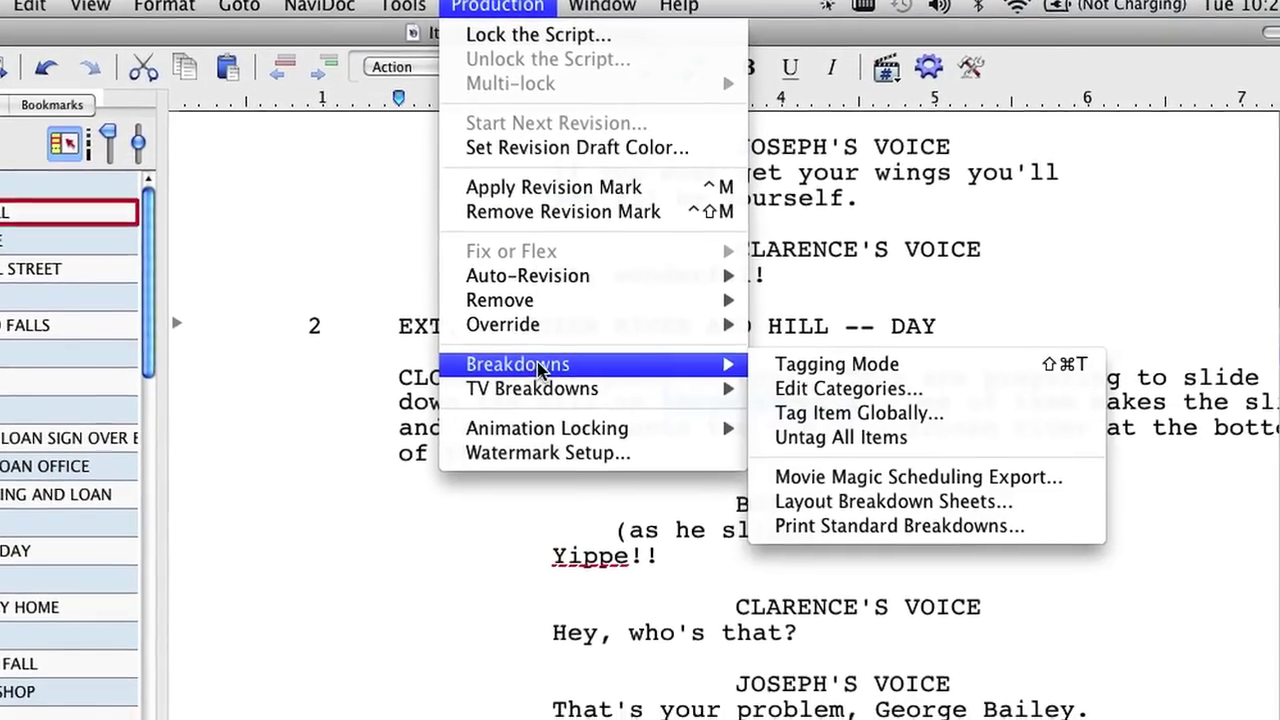
pyautogui.click(838, 364)
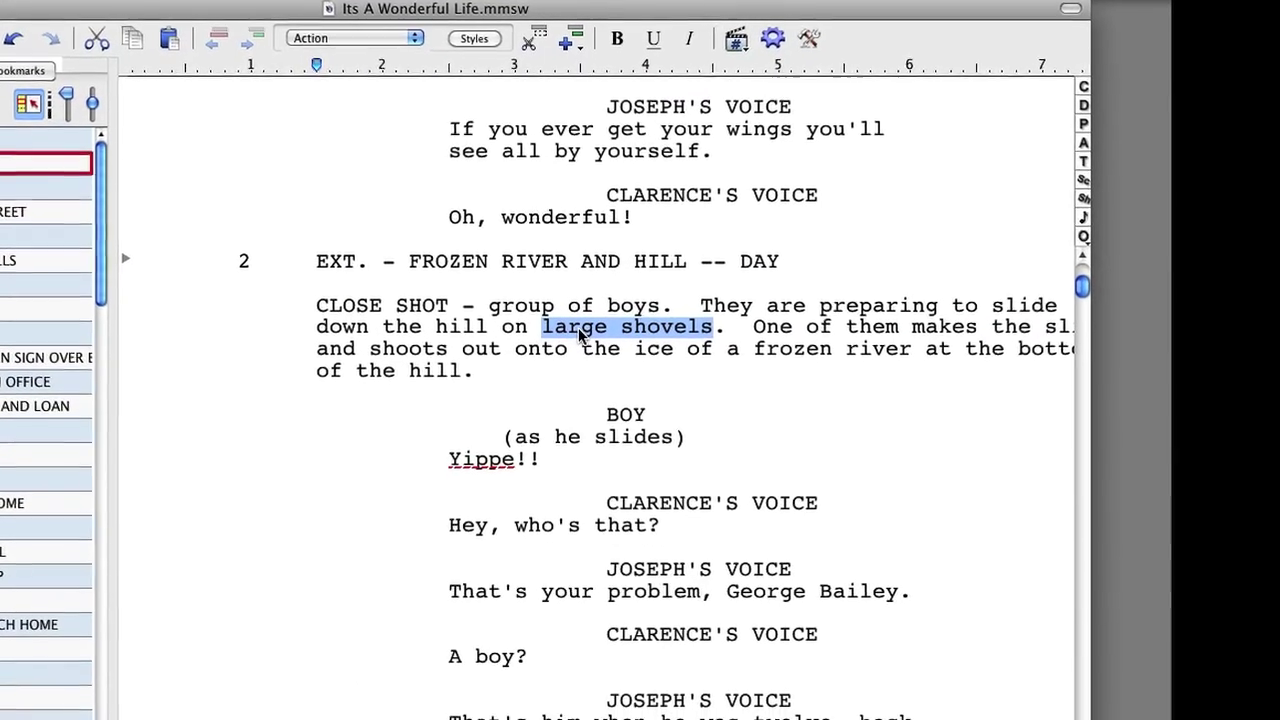
pyautogui.click(574, 332)
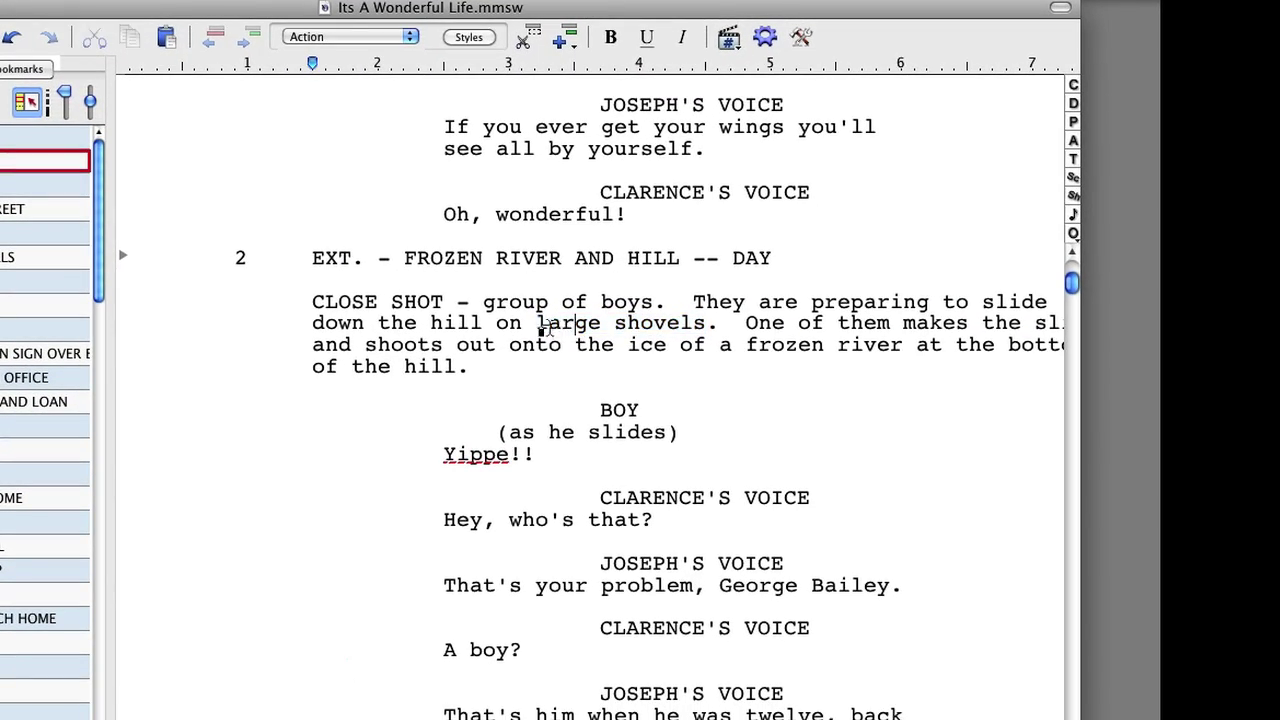
pyautogui.moveTo(536, 324); pyautogui.dragTo(703, 323)
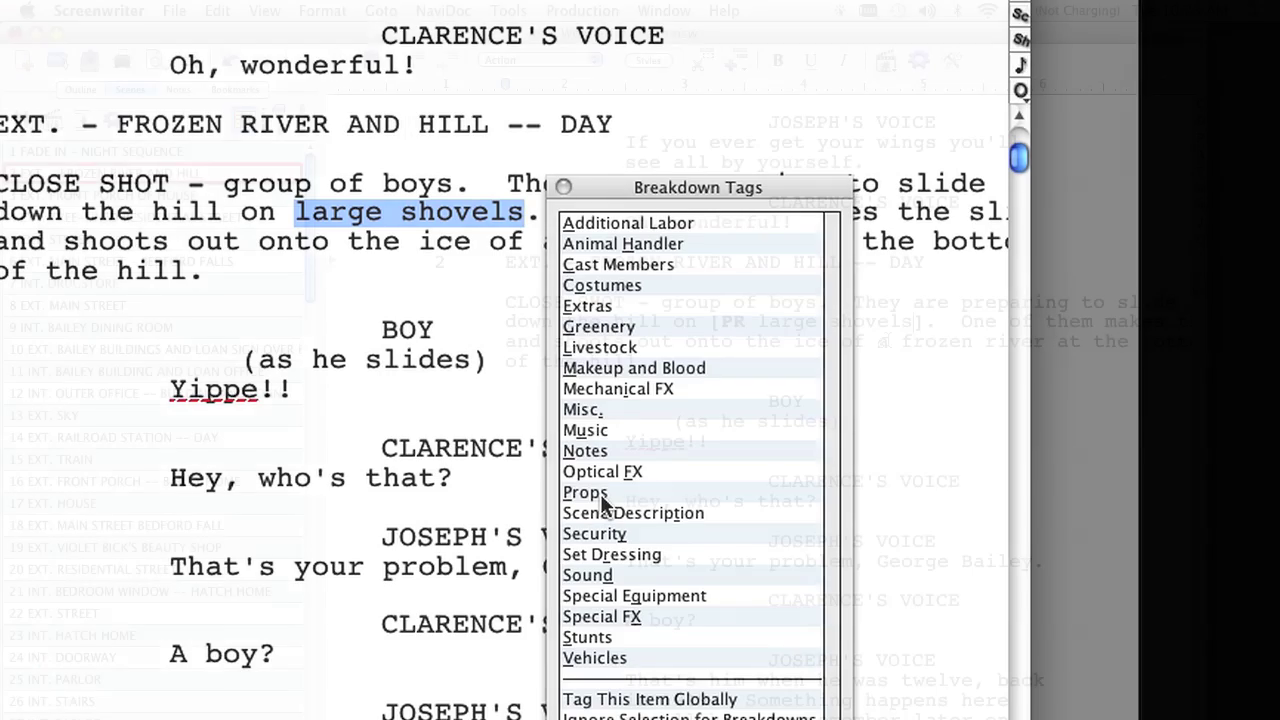
# Tag 'large shovels' as Props, then list the File > Export to formats
pyautogui.click(600, 493)
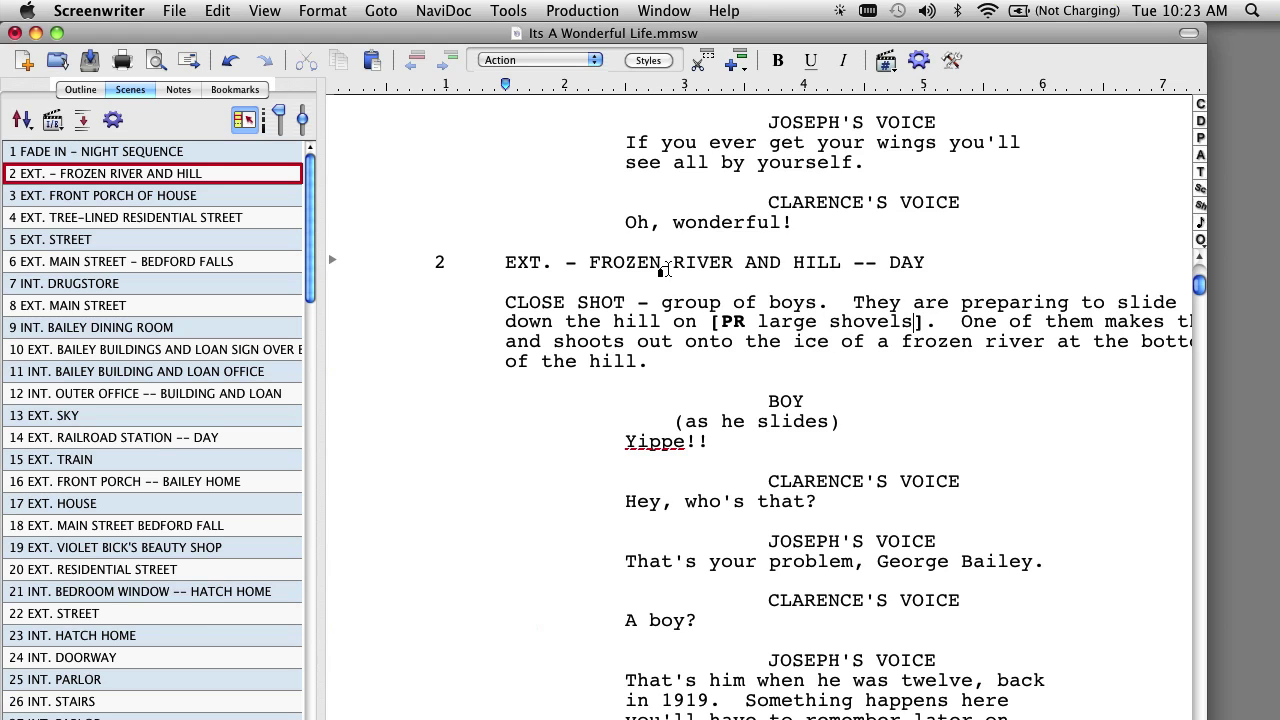
pyautogui.click(175, 11)
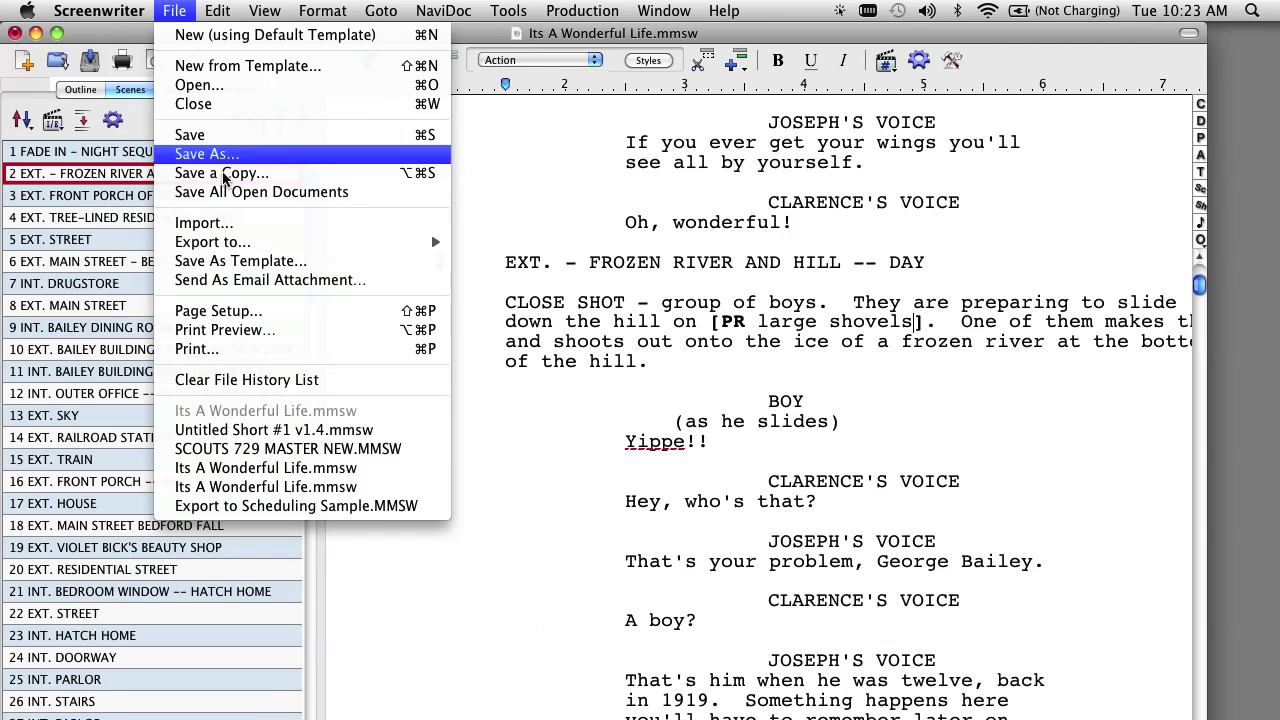
pyautogui.moveTo(236, 249)
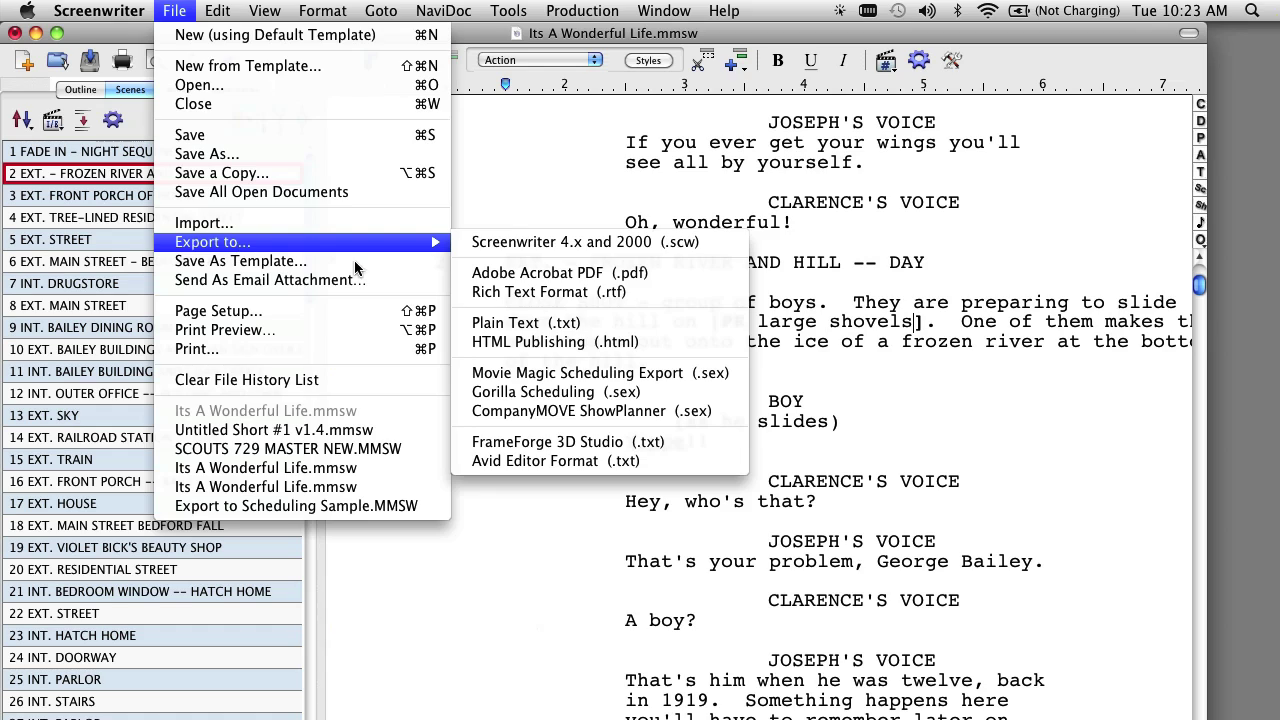